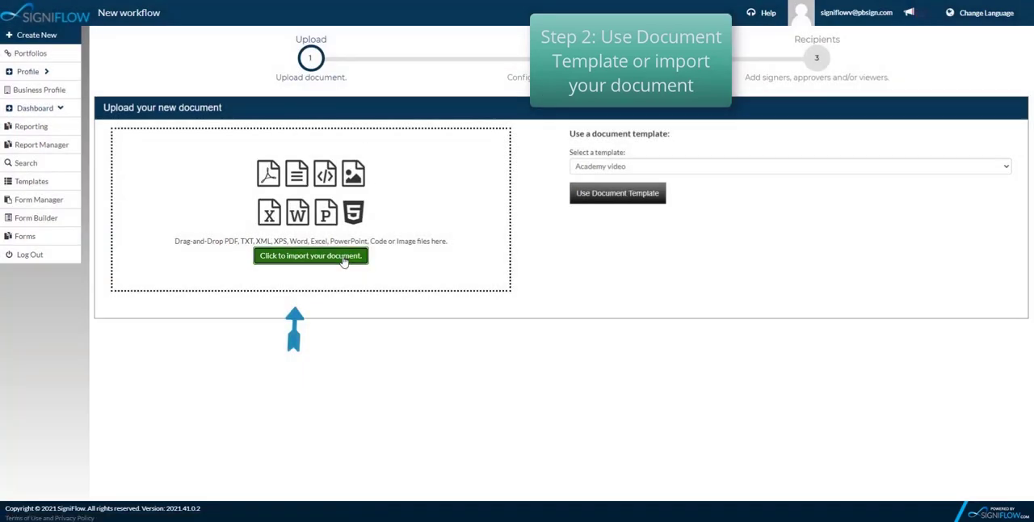
# - Import the document "SigniFlow - Demo Agreement - 2sig - Video" from the Videos folder into the new workflow
pyautogui.click(346, 258)
pyautogui.click(42, 100)
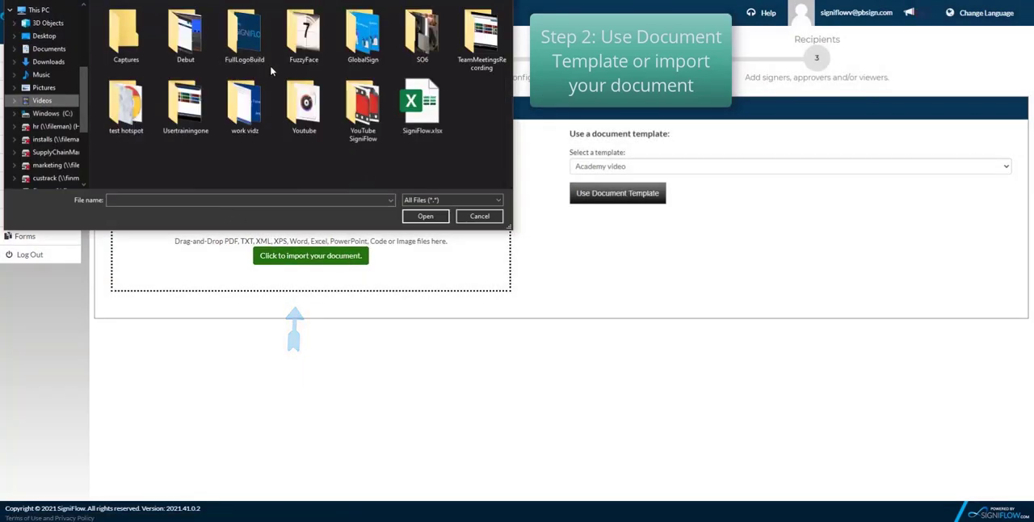
pyautogui.scroll(-3, 360, 106)
pyautogui.doubleClick(257, 39)
pyautogui.click(247, 128)
pyautogui.click(412, 214)
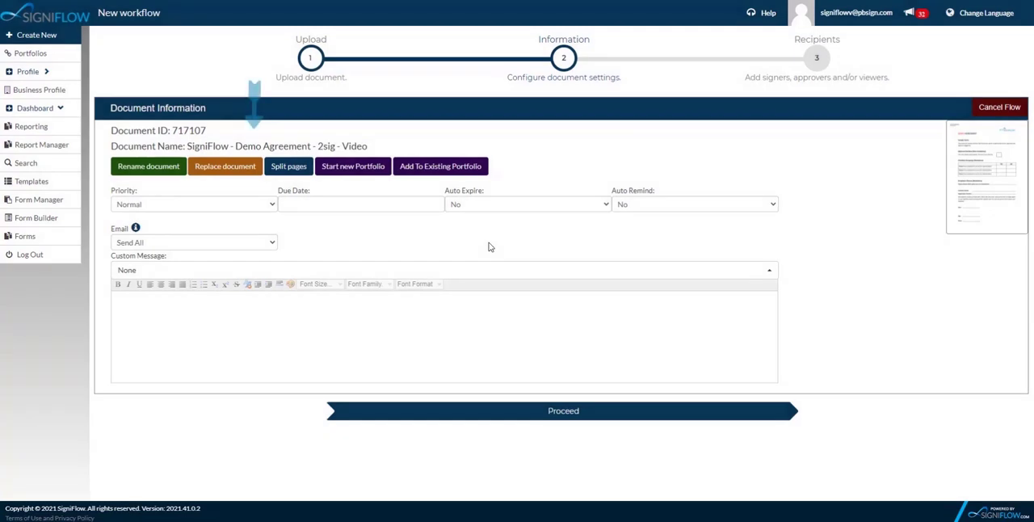
# - Rename the document to "SigniFlow - Two signer - Video"
pyautogui.click(171, 172)
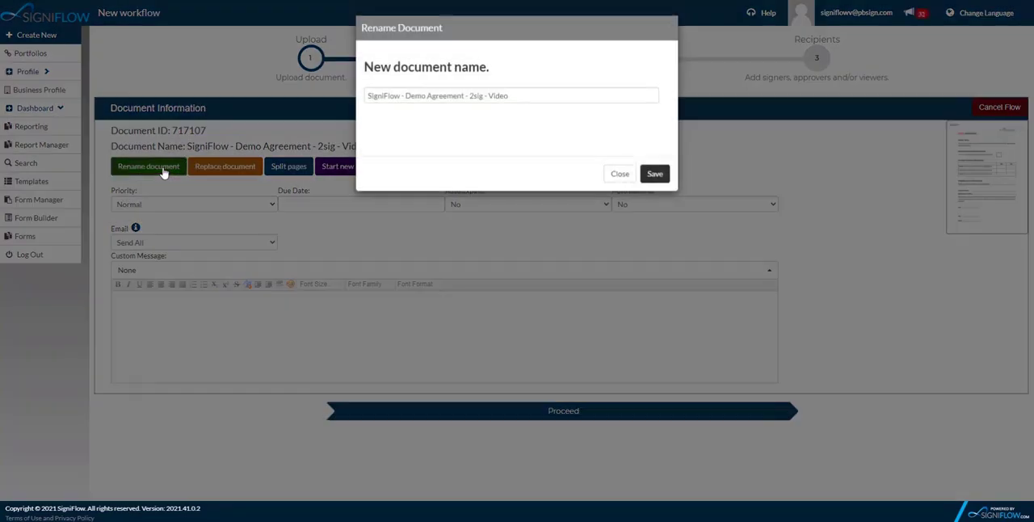
pyautogui.click(484, 97)
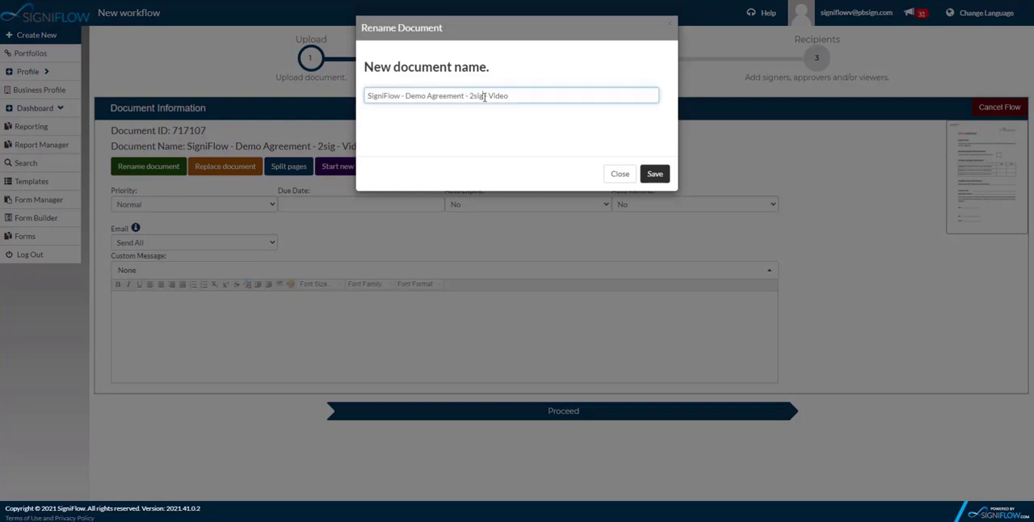
pyautogui.press('BackSpace')
pyautogui.press('BackSpace')
pyautogui.press('BackSpace')
pyautogui.press('BackSpace')
pyautogui.press('BackSpace')
pyautogui.press('BackSpace')
pyautogui.press('BackSpace')
pyautogui.press('BackSpace')
pyautogui.press('BackSpace')
pyautogui.press('BackSpace')
pyautogui.press('BackSpace')
pyautogui.press('BackSpace')
pyautogui.press('BackSpace')
pyautogui.press('BackSpace')
pyautogui.press('BackSpace')
pyautogui.write('Two signer')
pyautogui.click(653, 174)
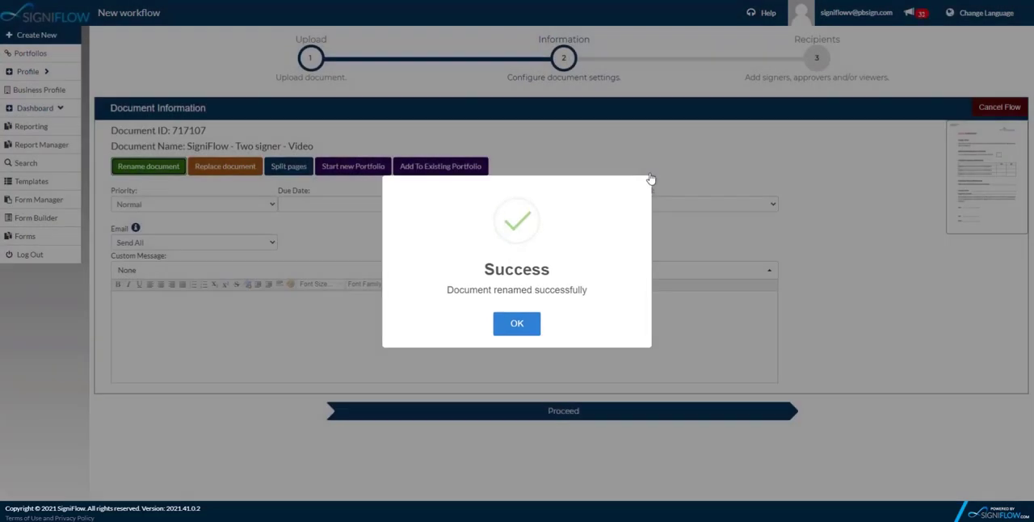
pyautogui.click(524, 321)
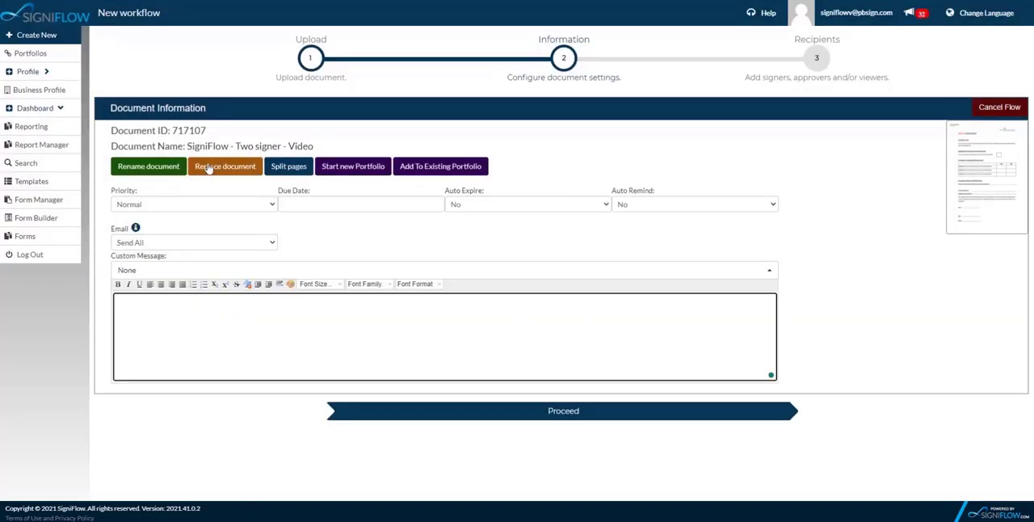
# - Set the document priority to Low and proceed to the recipients stage
pyautogui.click(152, 204)
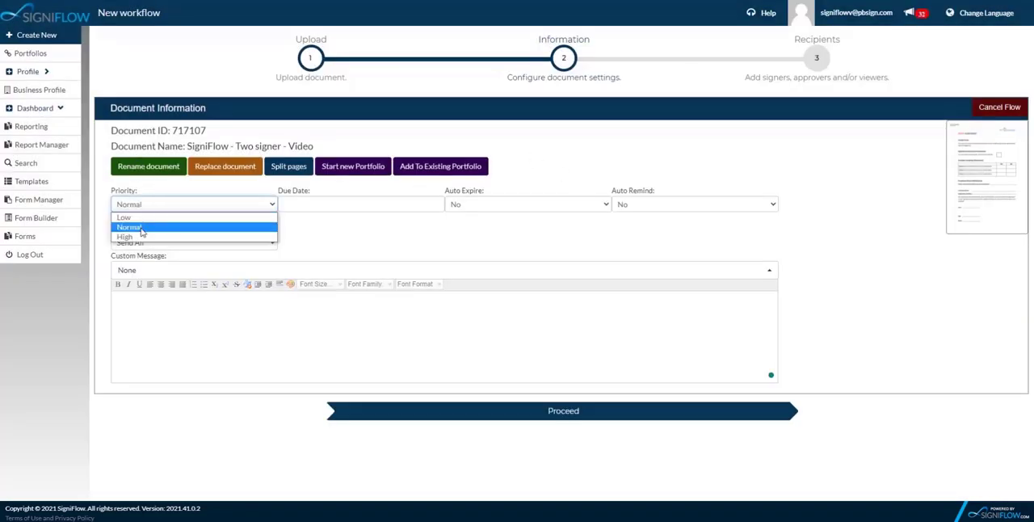
pyautogui.click(139, 218)
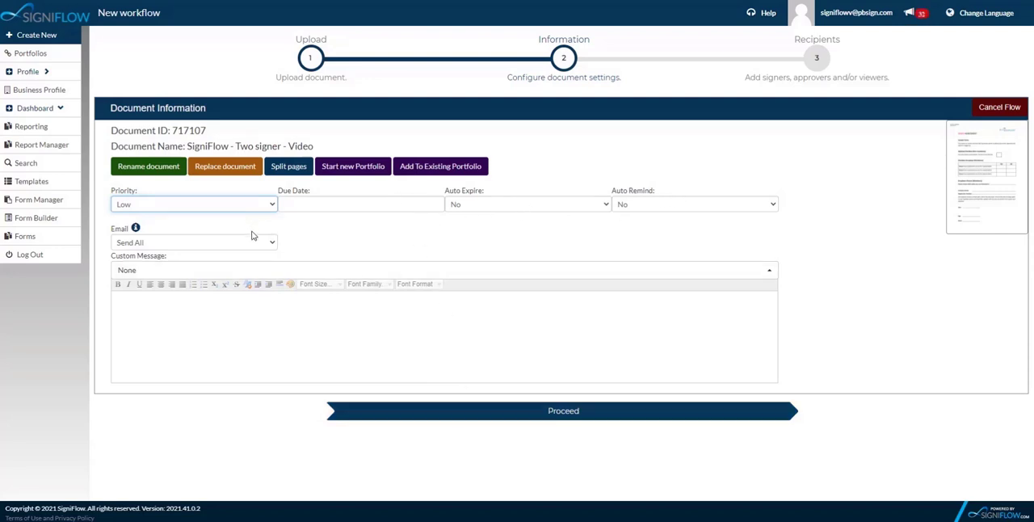
pyautogui.click(429, 418)
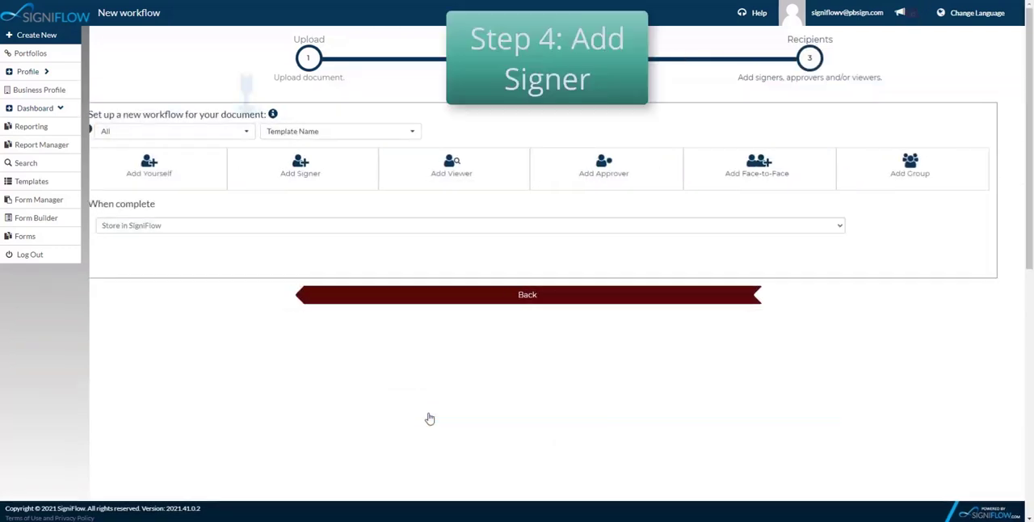
# - Add yourself as a recipient who signs the document, keeping the default settings
pyautogui.click(205, 176)
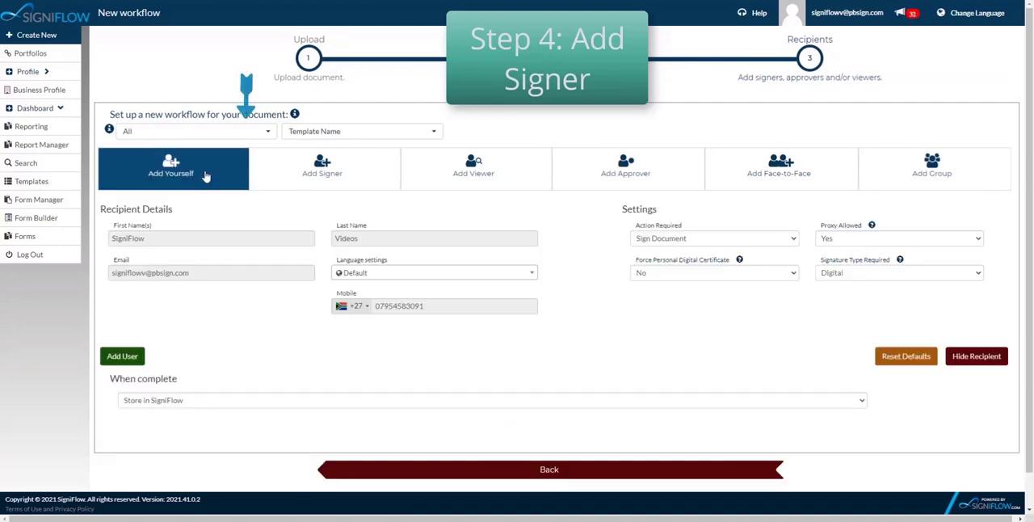
pyautogui.click(133, 355)
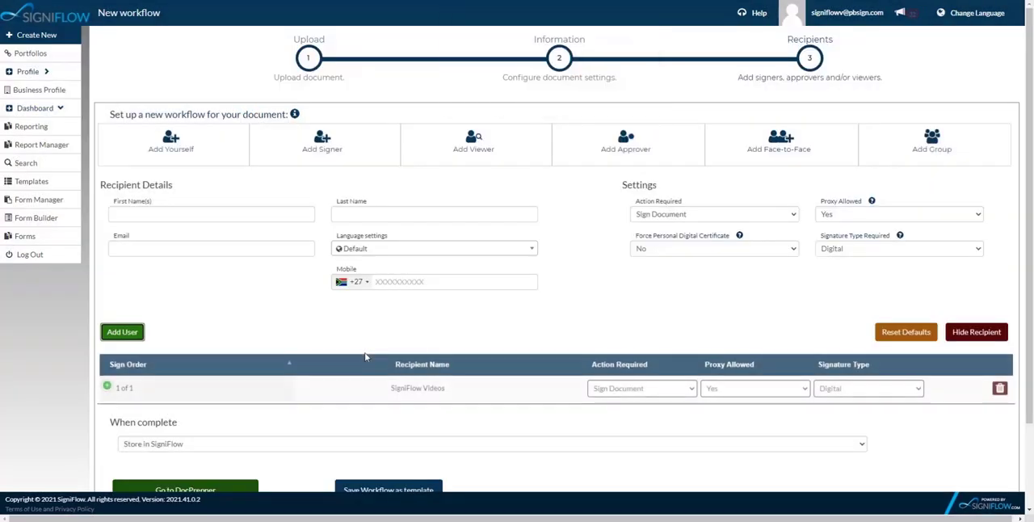
# - Fill in the second signer's first name, last name and email address in the recipient details
pyautogui.click(310, 151)
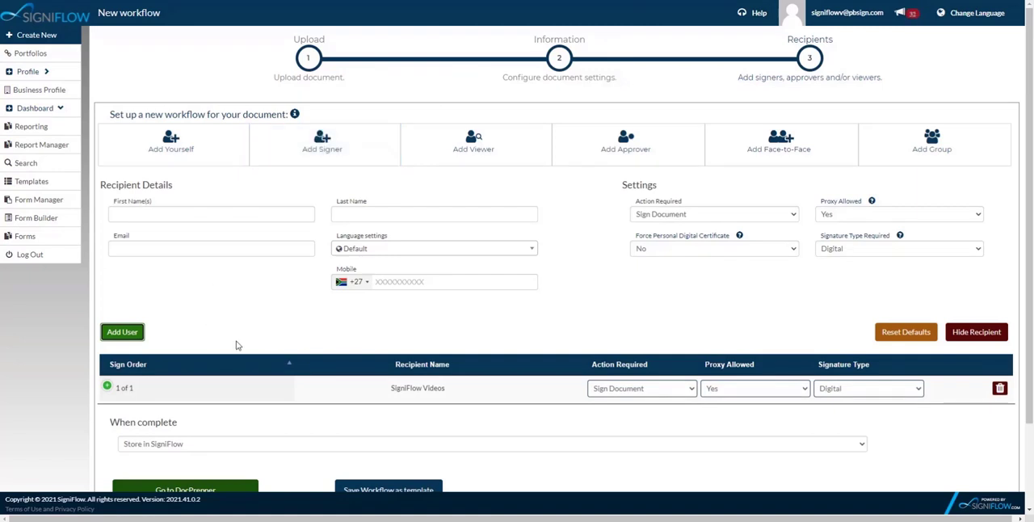
pyautogui.scroll(-3, 237, 345)
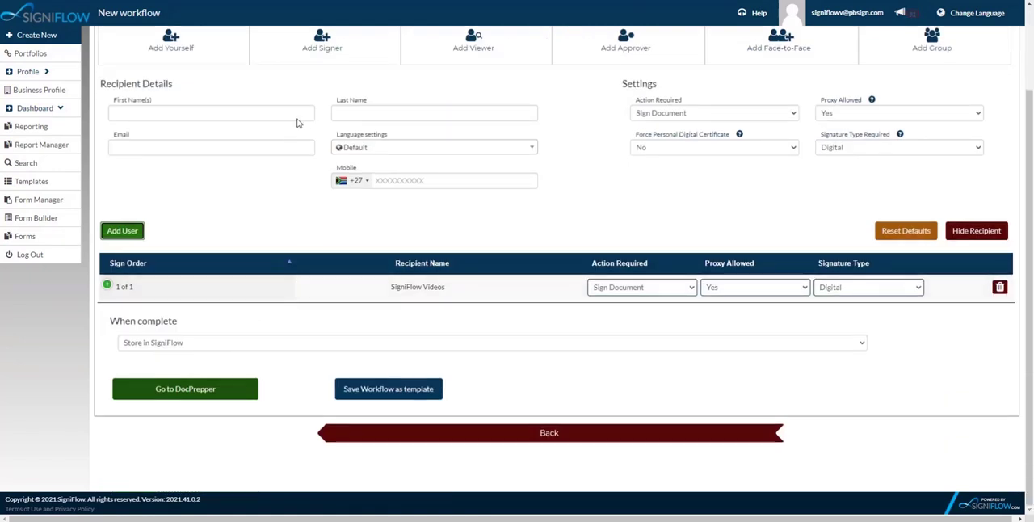
pyautogui.click(170, 111)
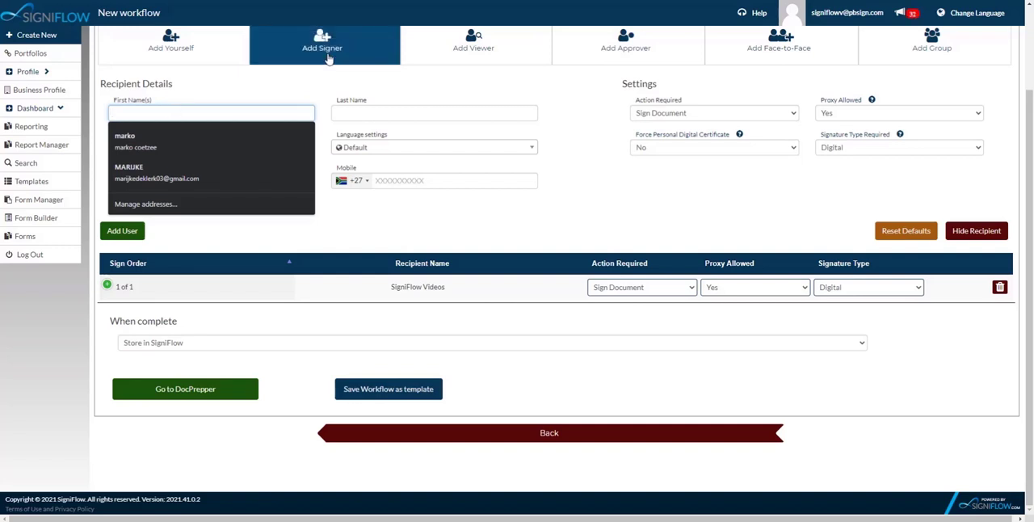
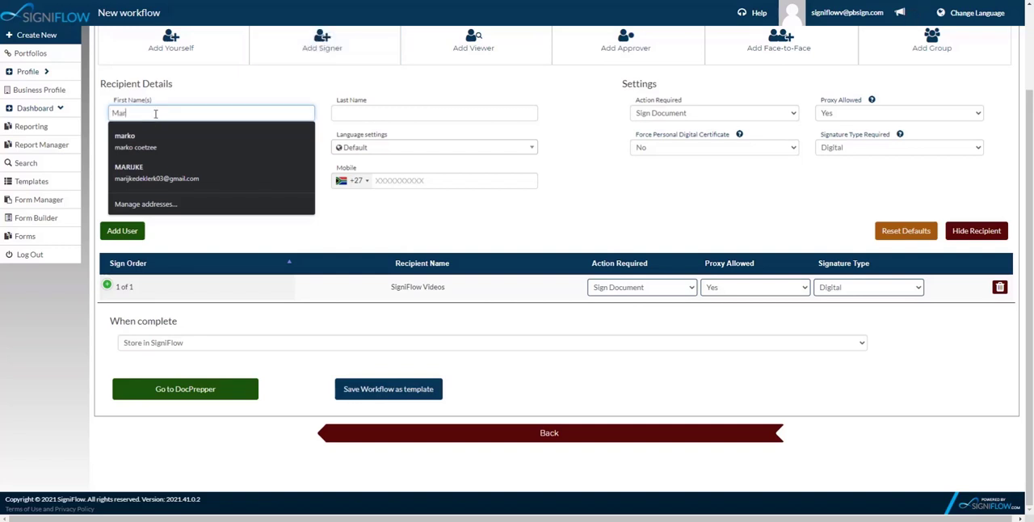
pyautogui.click(378, 111)
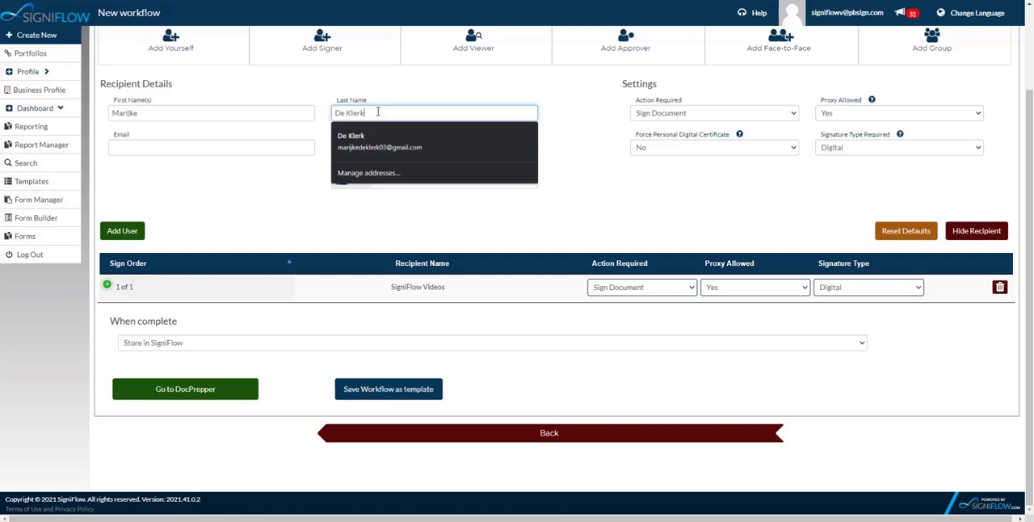
pyautogui.click(116, 148)
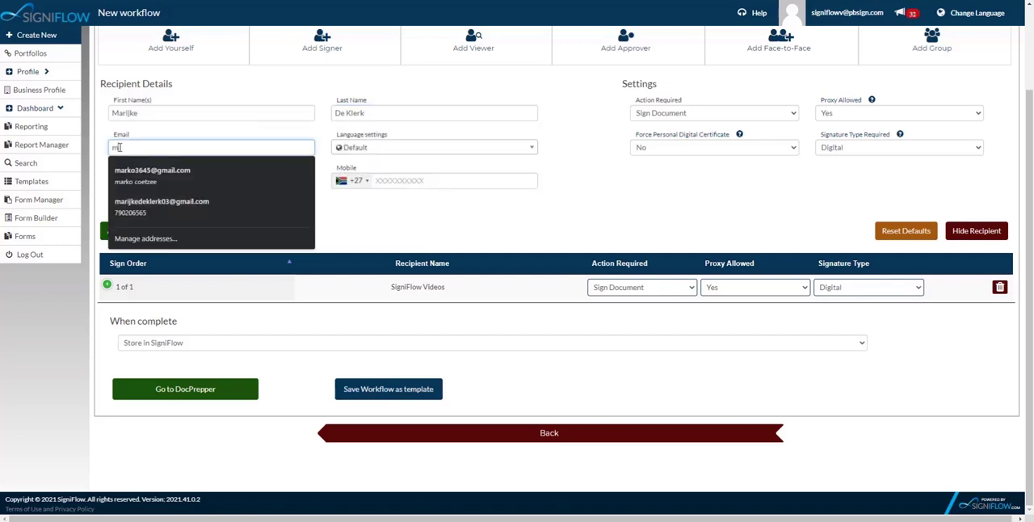
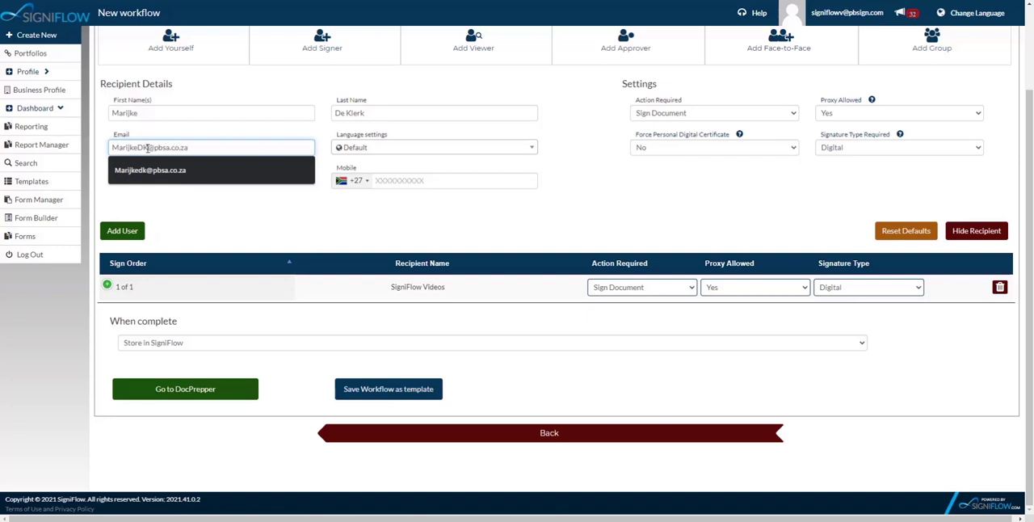
pyautogui.press('Down')
pyautogui.press('Return')
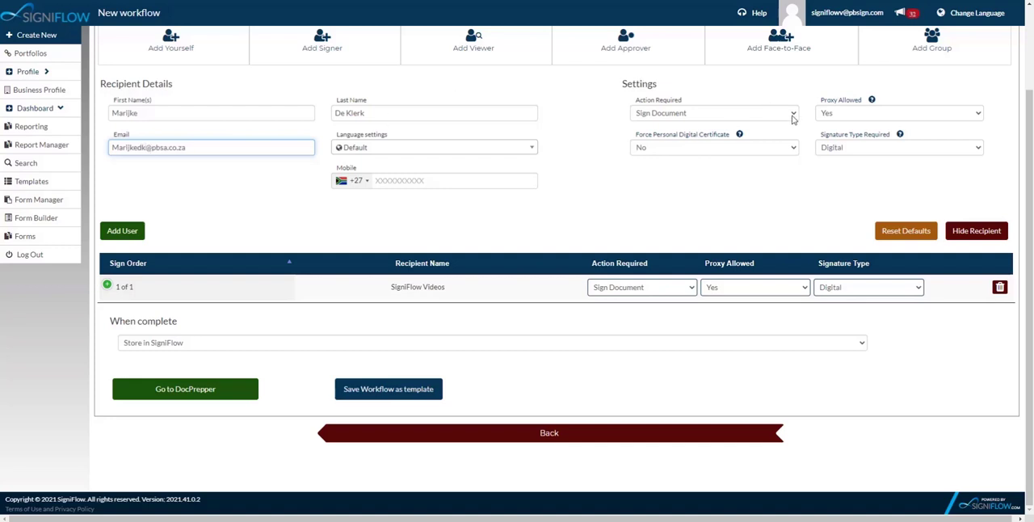
# - Add the second signer with Sign Document, proxy allowed, no forced personal certificate and a Digital signature, and continue to DocPrepper
pyautogui.click(792, 113)
pyautogui.click(676, 127)
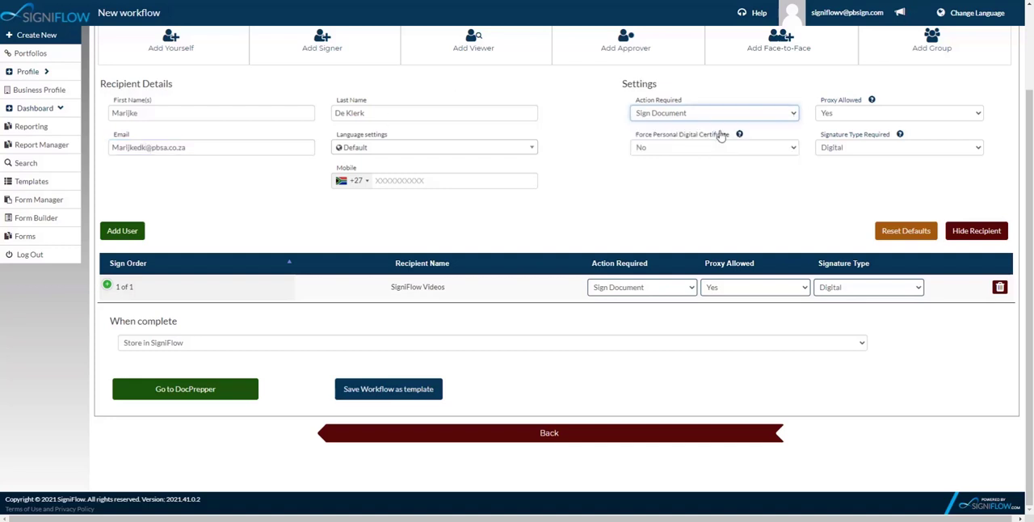
pyautogui.click(851, 113)
pyautogui.click(850, 123)
pyautogui.click(708, 148)
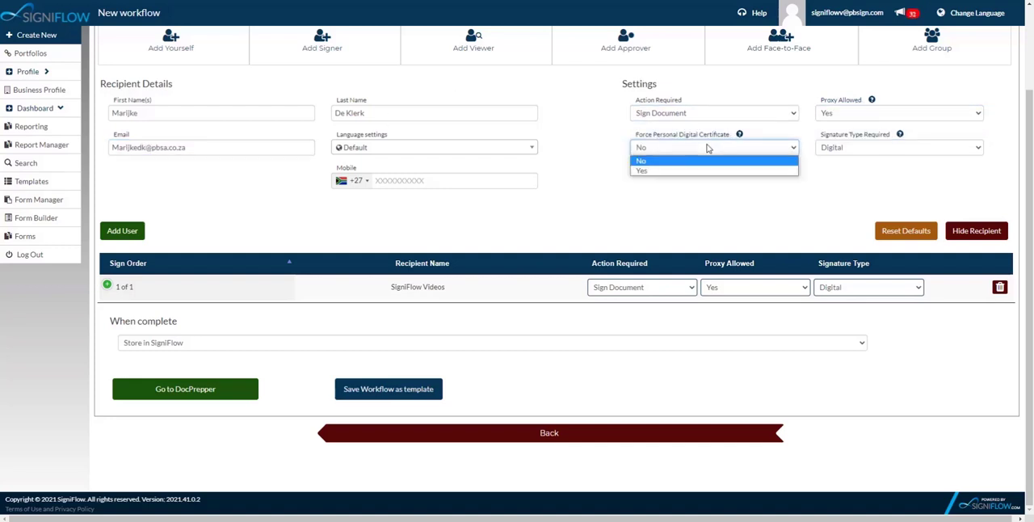
pyautogui.click(708, 148)
pyautogui.click(851, 147)
pyautogui.click(852, 147)
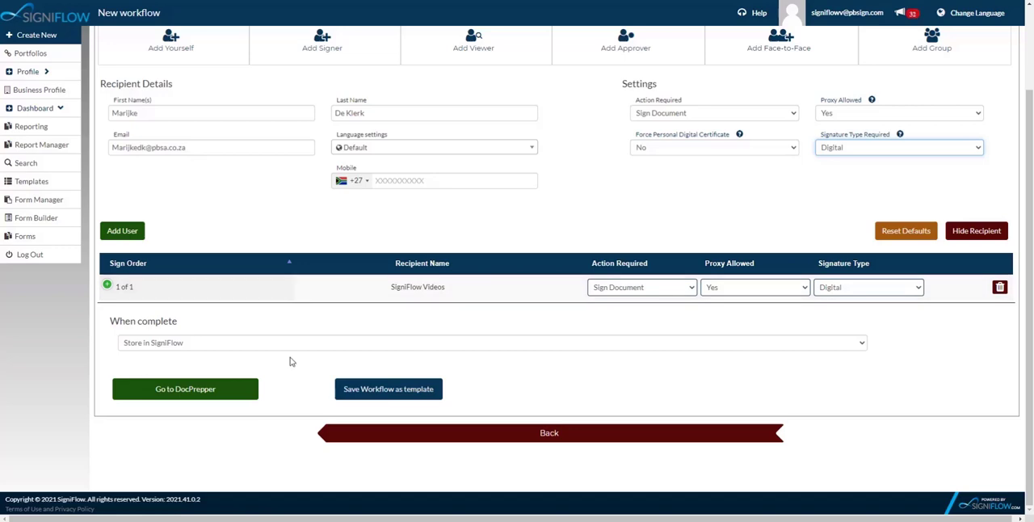
pyautogui.click(123, 231)
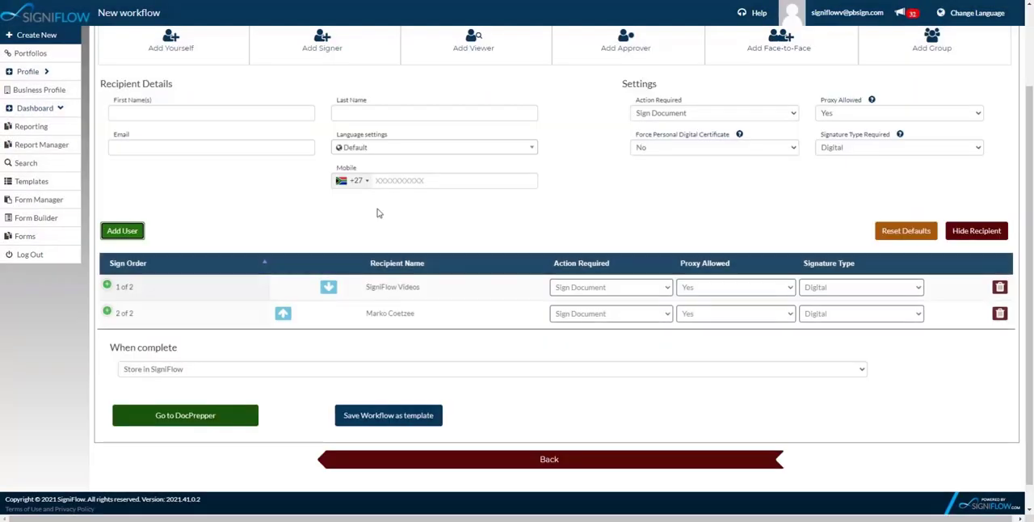
pyautogui.click(198, 417)
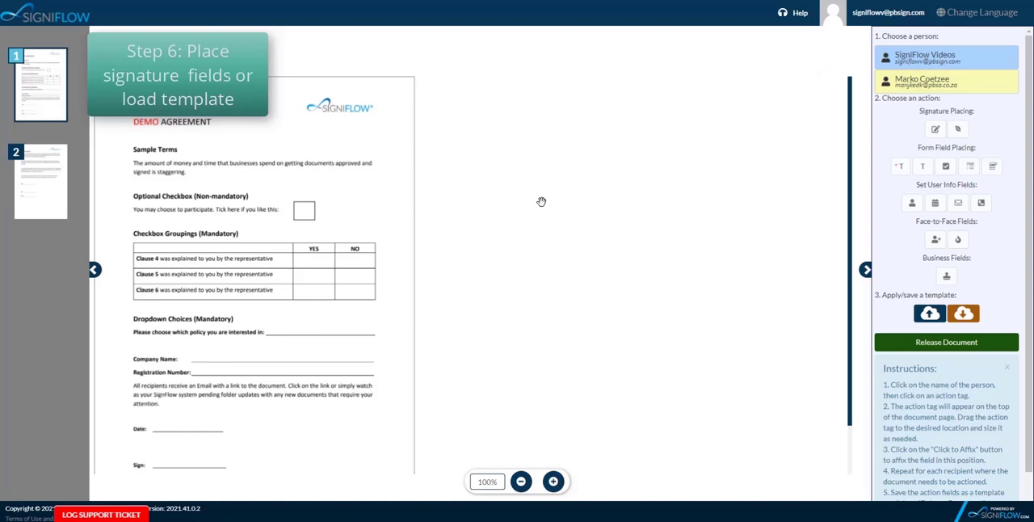
# - Place and affix a signature field for the first recipient at the Sign line on page 1
pyautogui.click(921, 60)
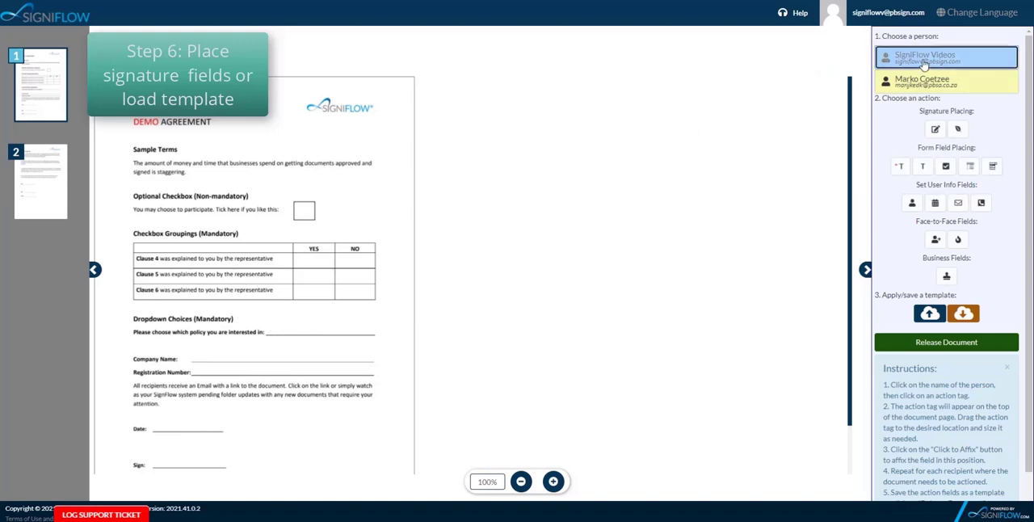
pyautogui.click(936, 129)
pyautogui.moveTo(190, 101); pyautogui.dragTo(234, 468)
pyautogui.click(197, 452)
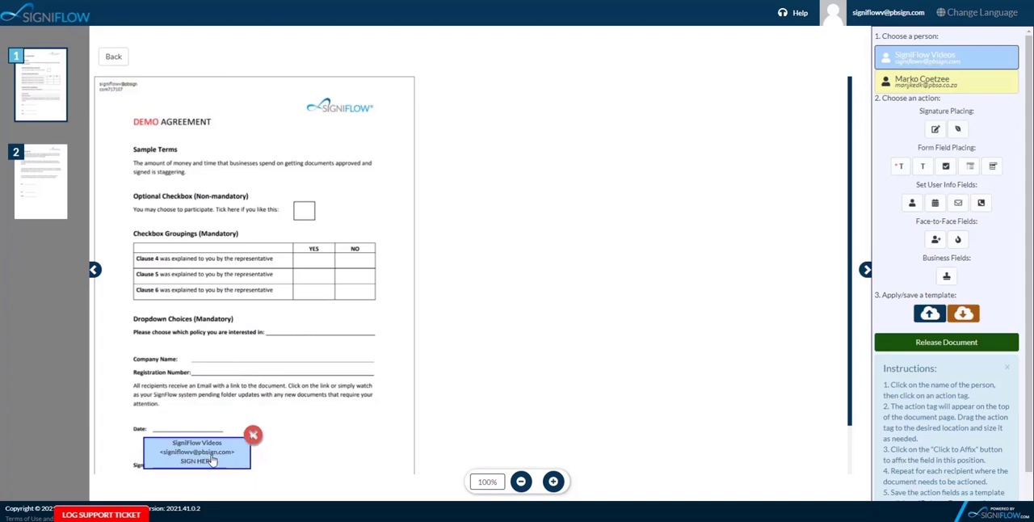
# - Place and affix a signature field for the second recipient at the Sign line on page 2
pyautogui.click(45, 189)
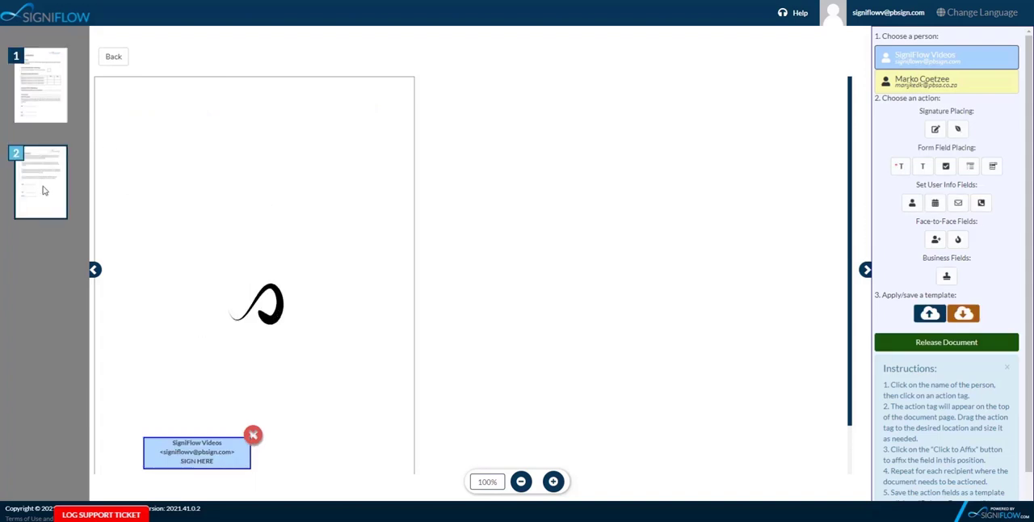
pyautogui.click(964, 81)
pyautogui.click(936, 129)
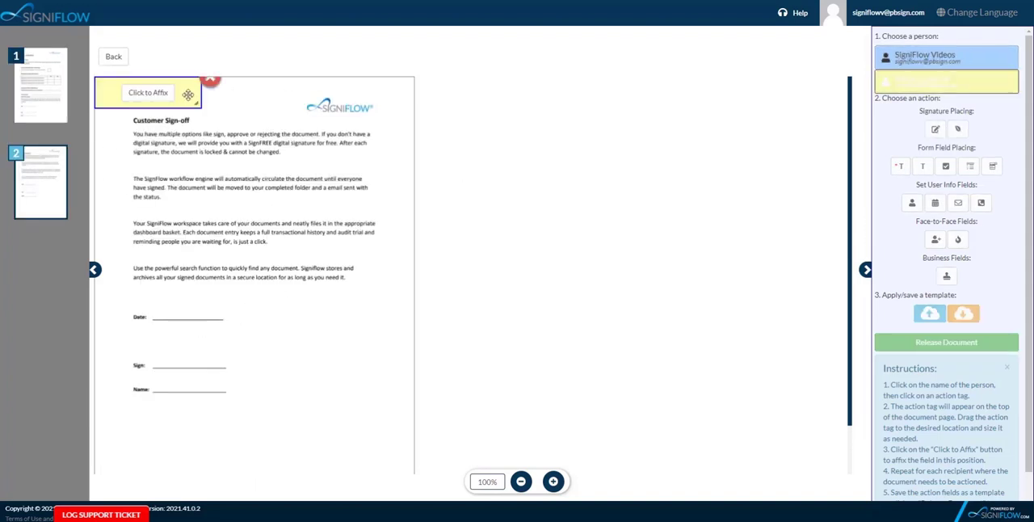
pyautogui.moveTo(188, 95); pyautogui.dragTo(239, 352)
pyautogui.click(190, 350)
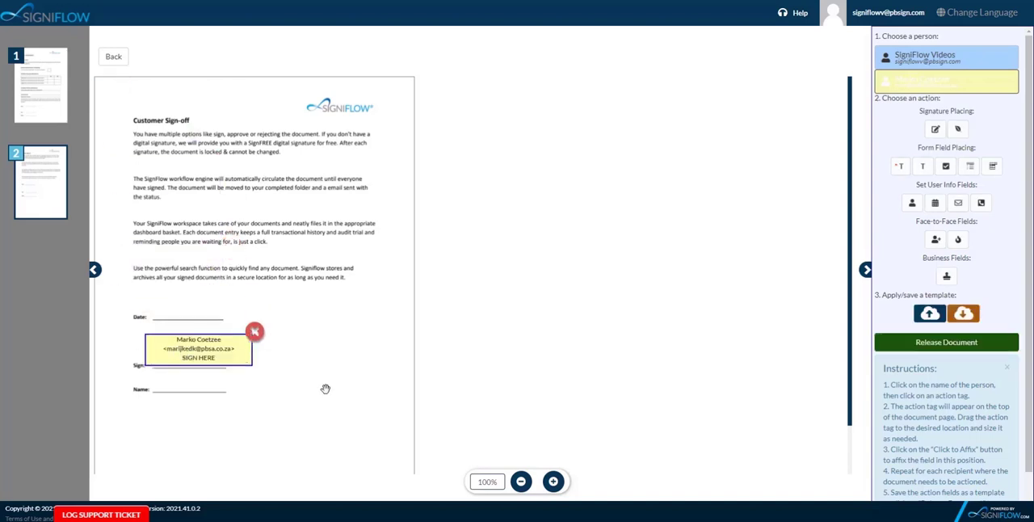
# - Remove the manually placed signature fields from page 2 and page 1
pyautogui.click(254, 331)
pyautogui.click(54, 105)
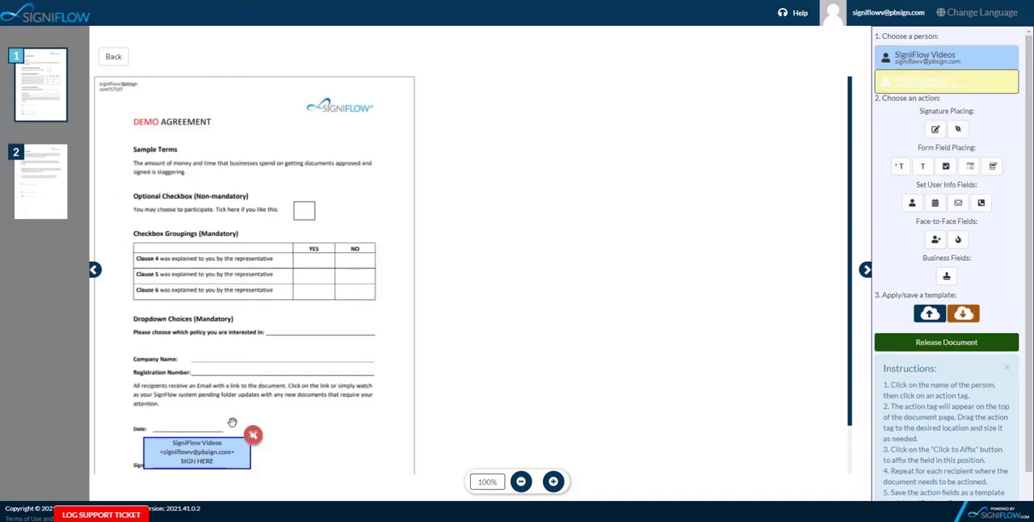
pyautogui.click(253, 435)
# - Select the first recipient and load the two-signer document template SignatureTemplate
pyautogui.click(927, 58)
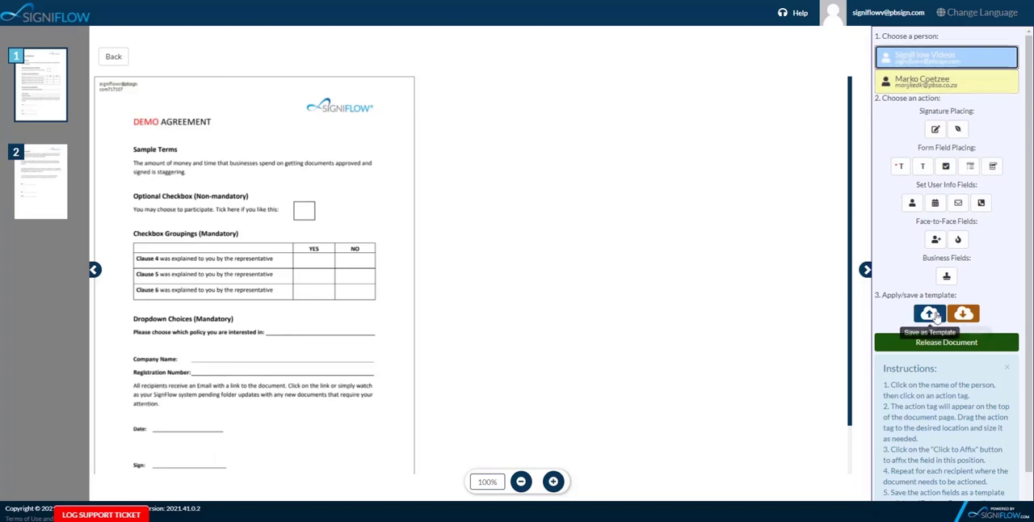
pyautogui.click(964, 313)
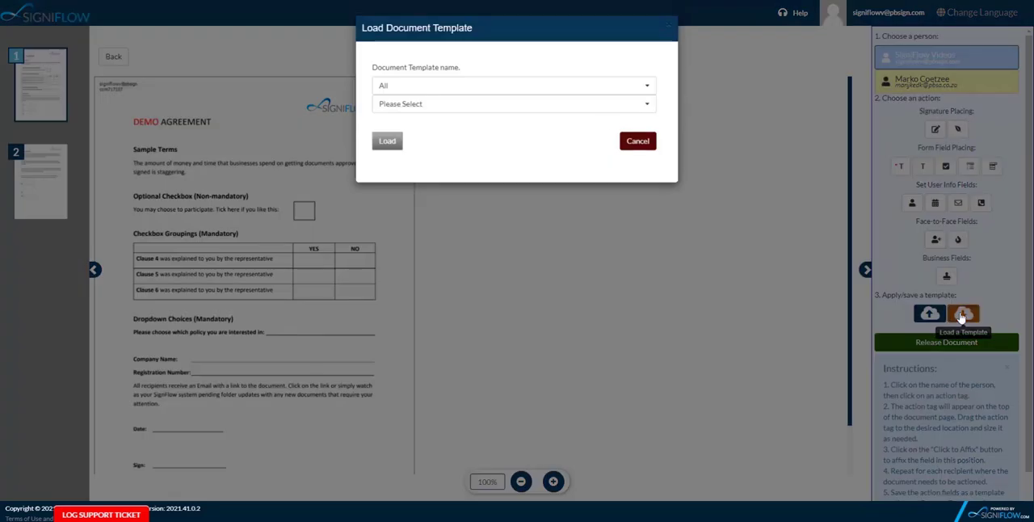
pyautogui.click(450, 106)
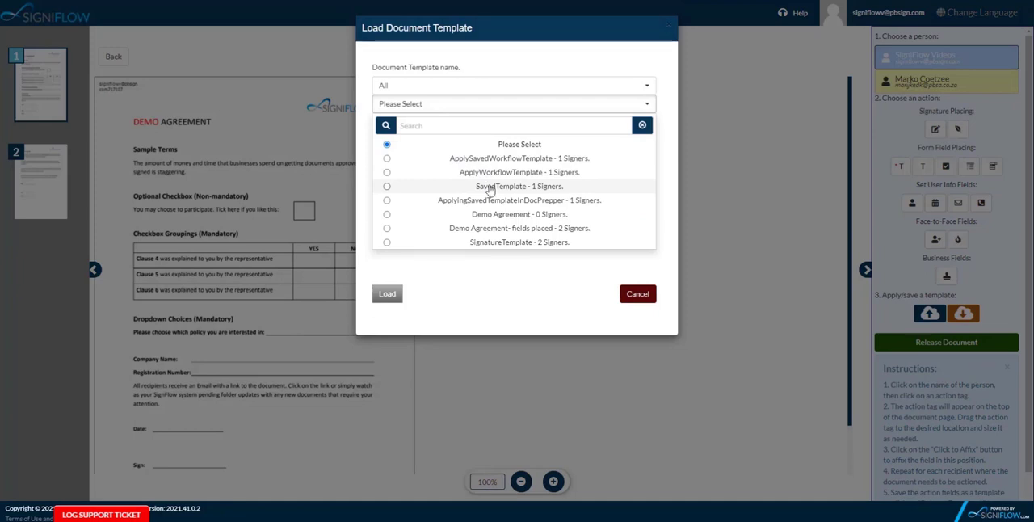
pyautogui.click(496, 242)
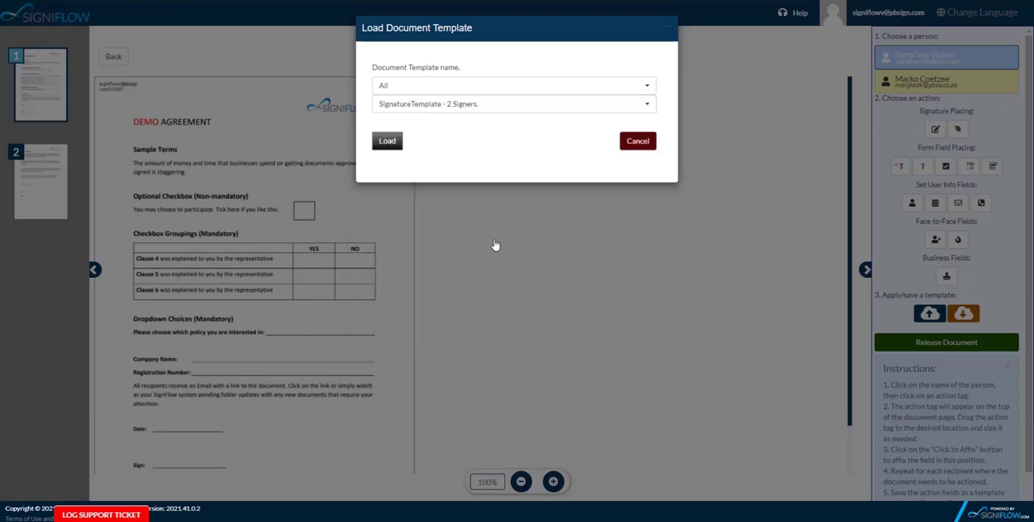
pyautogui.click(389, 146)
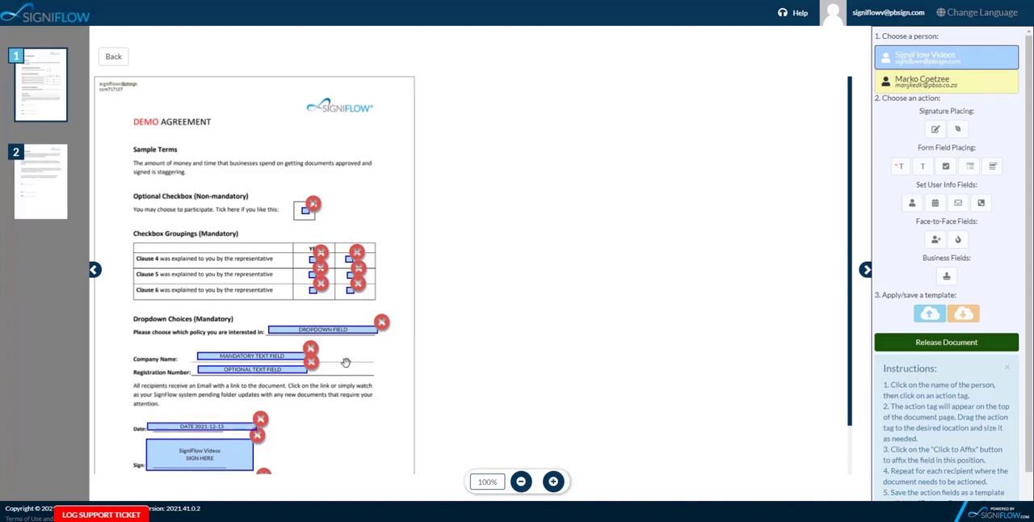
# - Check the template fields on both pages, release the document and dismiss the geolocation and field-completion notices
pyautogui.scroll(-1, 376, 430)
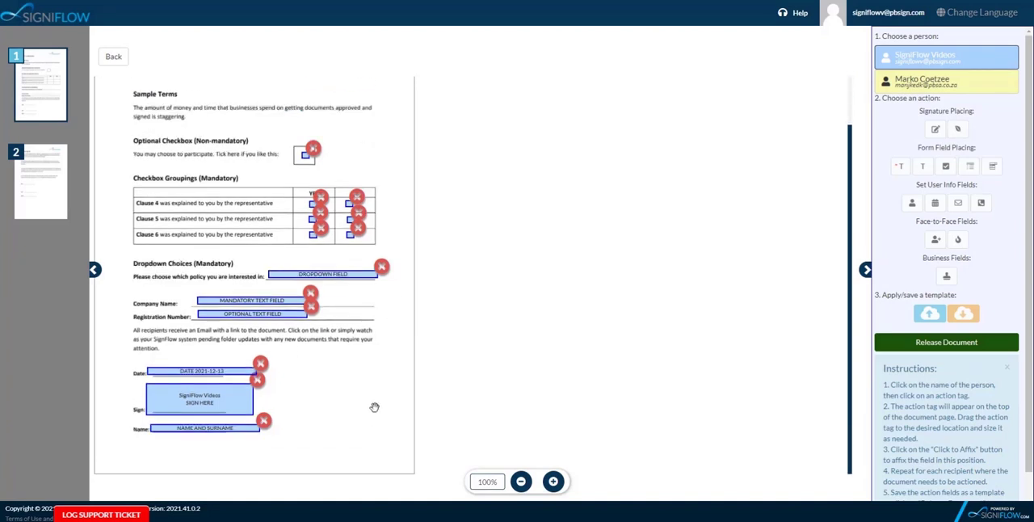
pyautogui.click(59, 191)
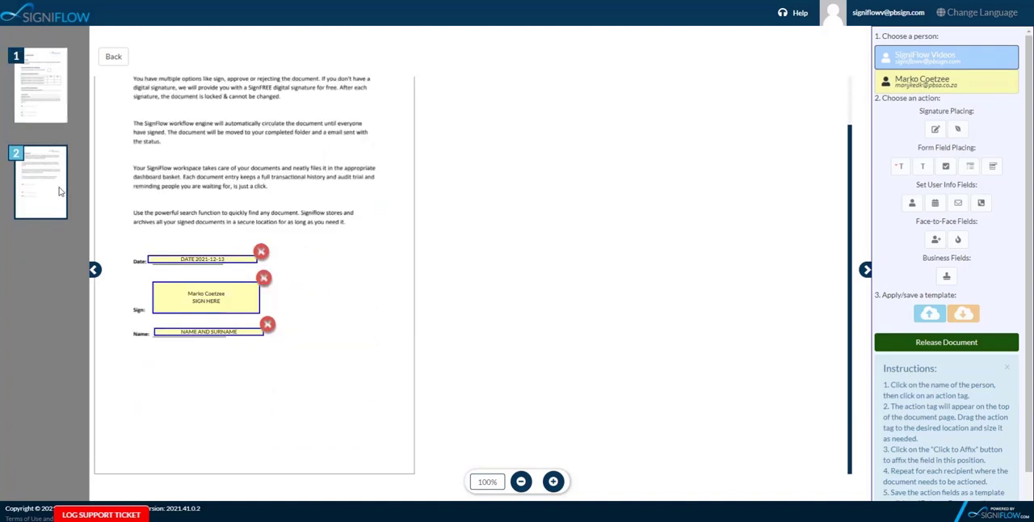
pyautogui.click(49, 92)
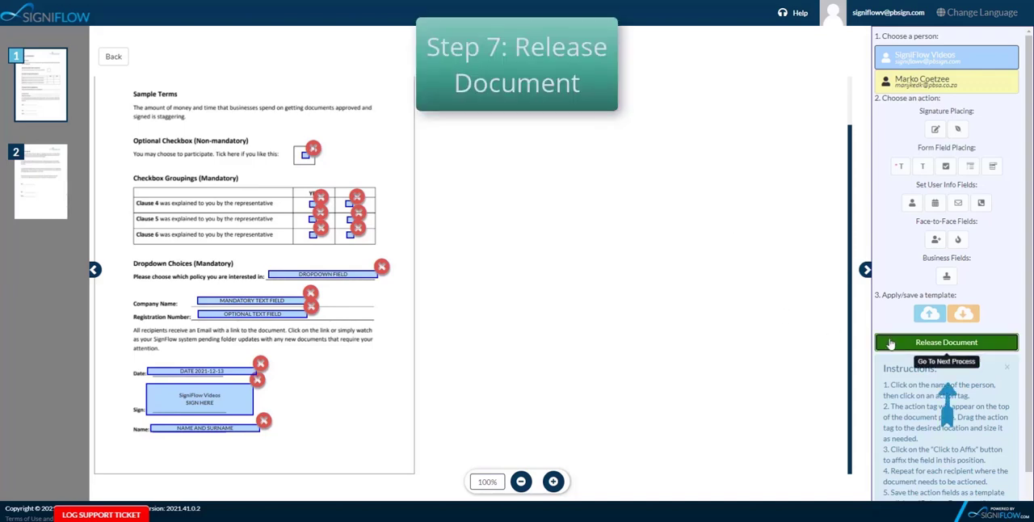
pyautogui.click(947, 342)
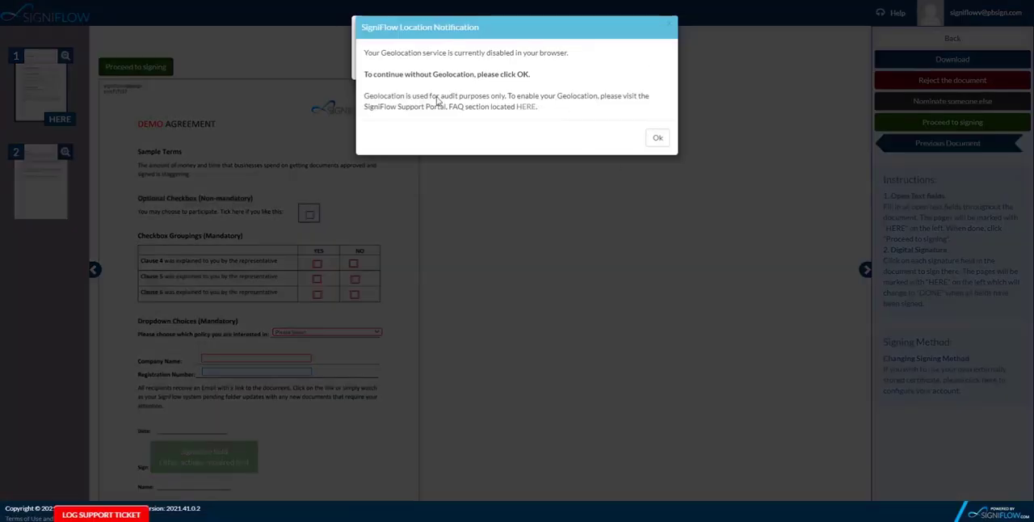
pyautogui.click(656, 141)
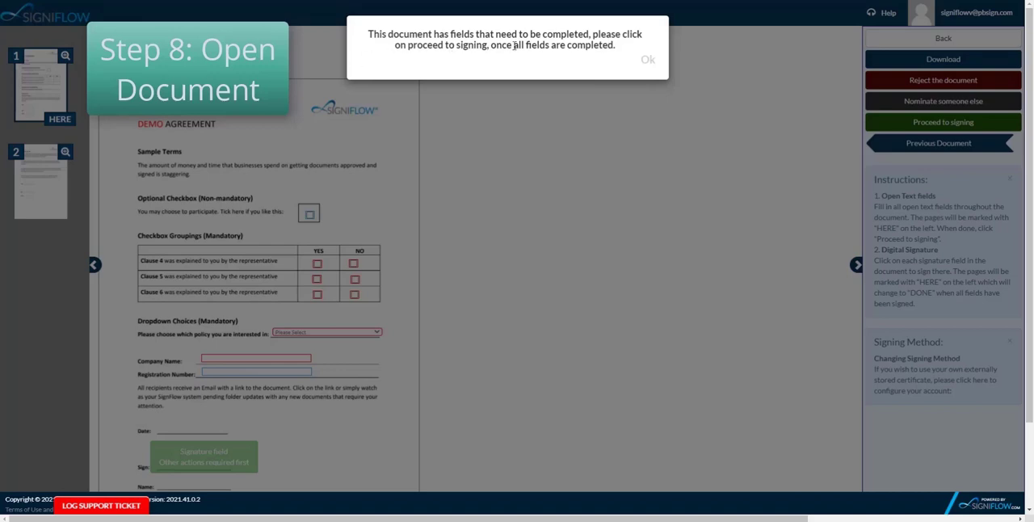
pyautogui.click(648, 59)
# - Tick the optional checkbox and answer Yes for Clause 4, No for Clause 5 and Yes for Clause 6
pyautogui.click(309, 214)
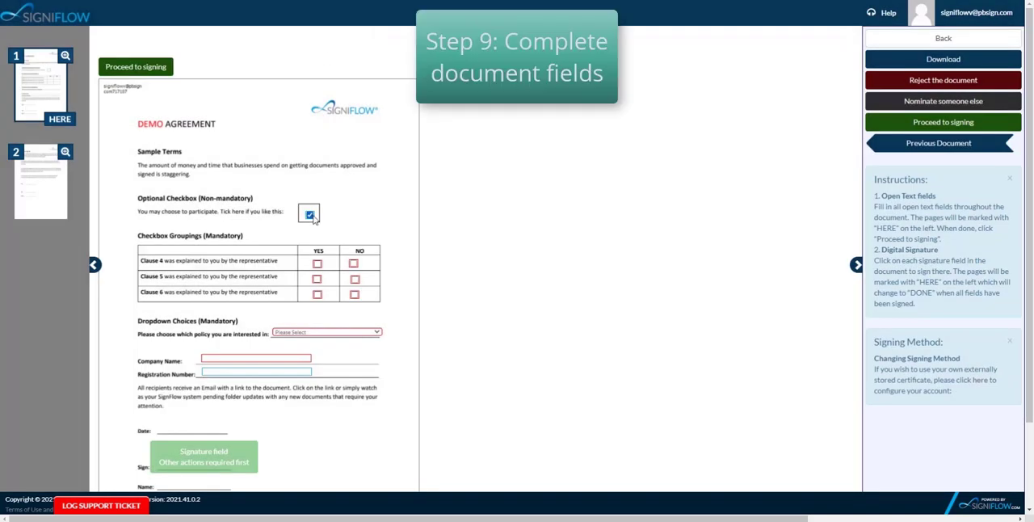
pyautogui.click(317, 264)
pyautogui.click(355, 278)
pyautogui.click(317, 295)
# - Choose Retirment Policy as the policy, enter PBSA as the company name and fill in the registration number
pyautogui.click(352, 332)
pyautogui.click(294, 353)
pyautogui.click(219, 358)
pyautogui.write('PBSA')
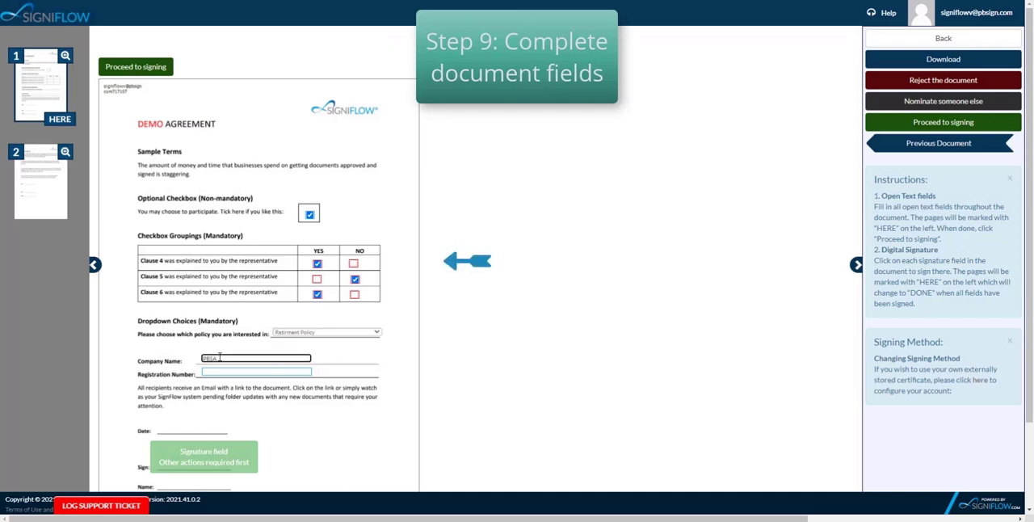
pyautogui.click(225, 373)
pyautogui.scroll(-3, 188, 424)
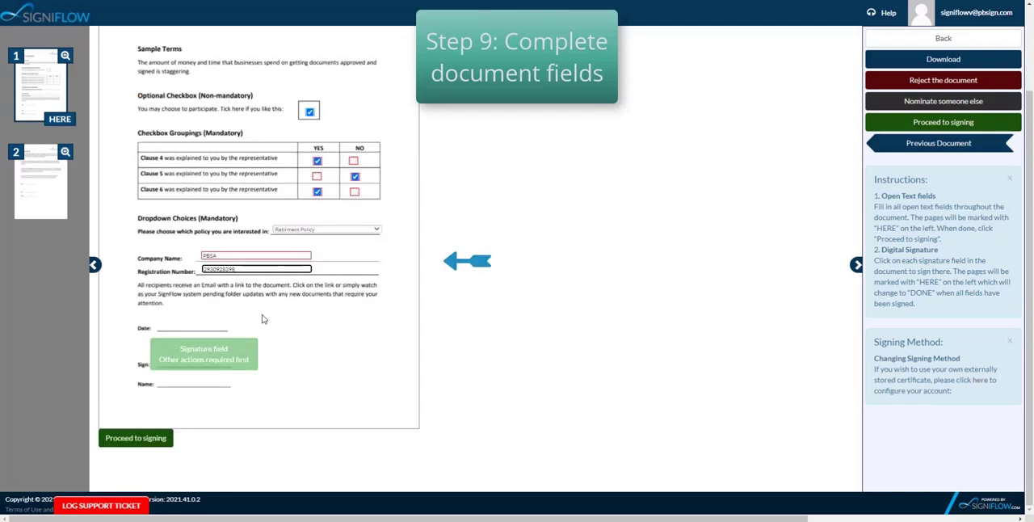
# - Proceed to signing without geolocation and sign page 1 as the first signer, acknowledging the completion notice
pyautogui.click(121, 443)
pyautogui.click(496, 97)
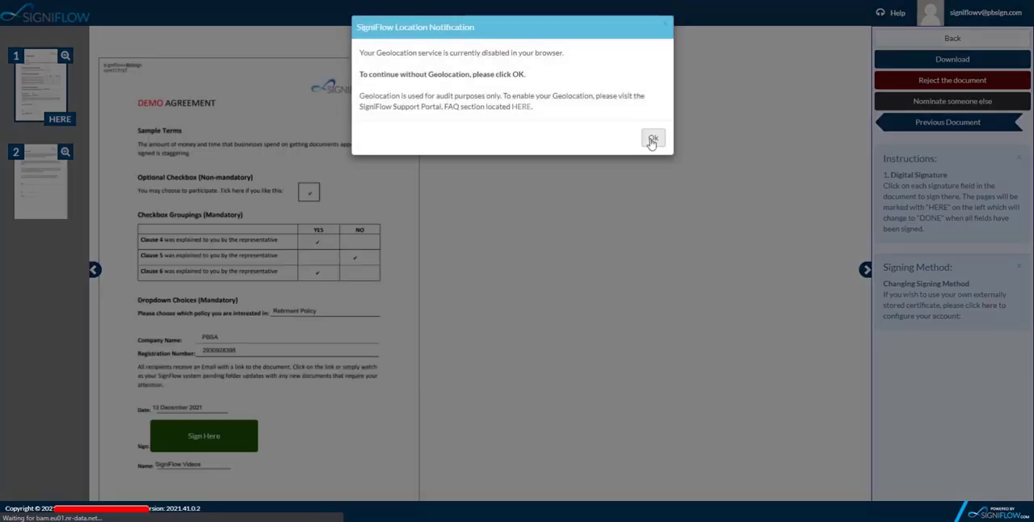
pyautogui.click(653, 139)
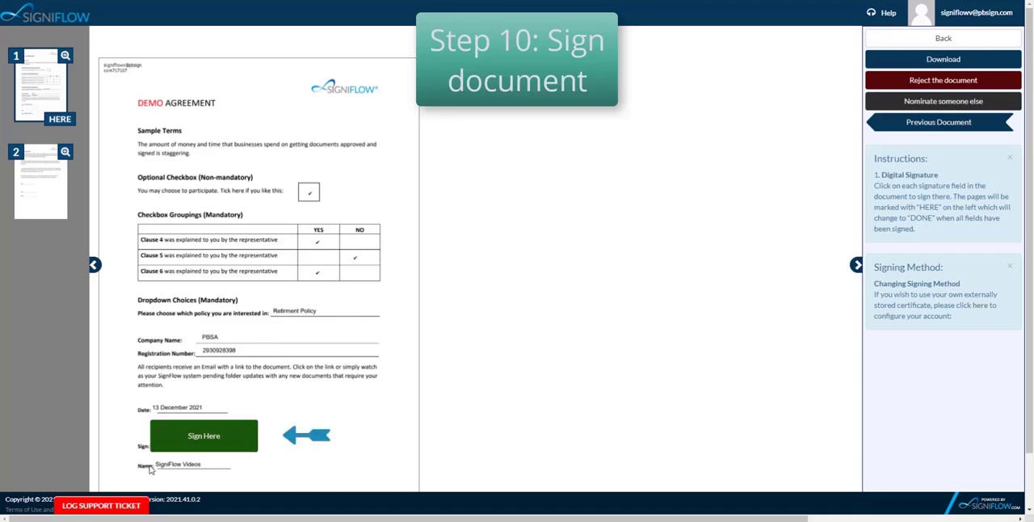
pyautogui.click(232, 433)
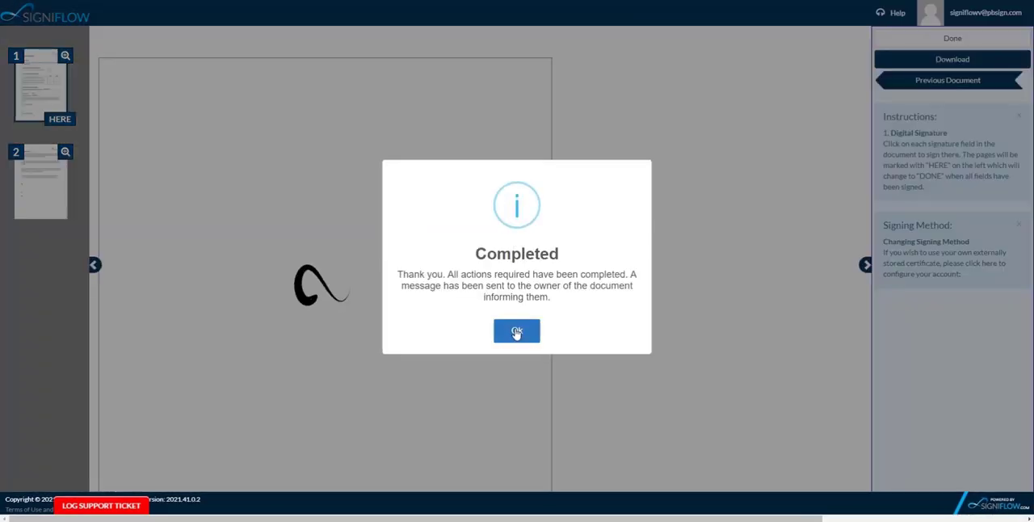
pyautogui.click(513, 332)
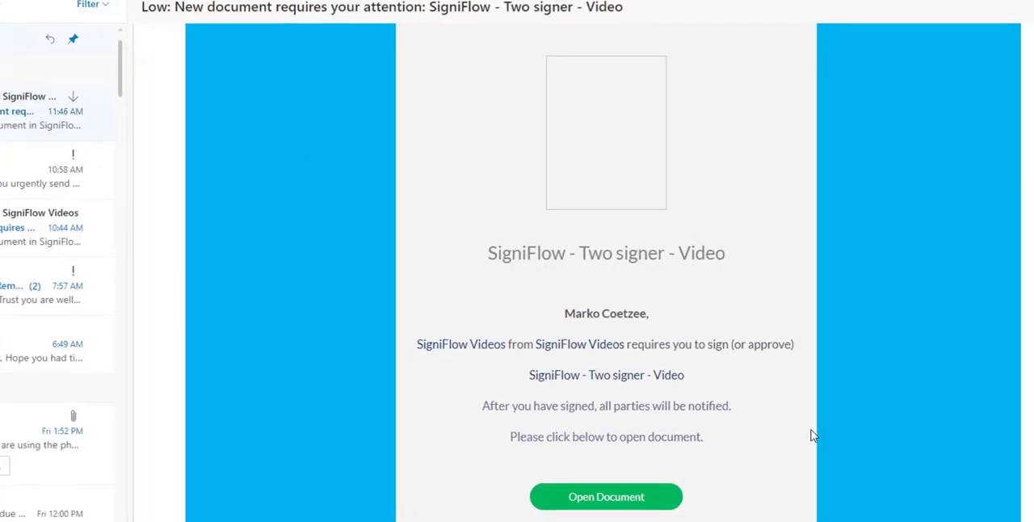
# - Open the SigniFlow - Two signer - Video document from the second signer's notification email and dismiss the opening notice
pyautogui.scroll(-3, 812, 436)
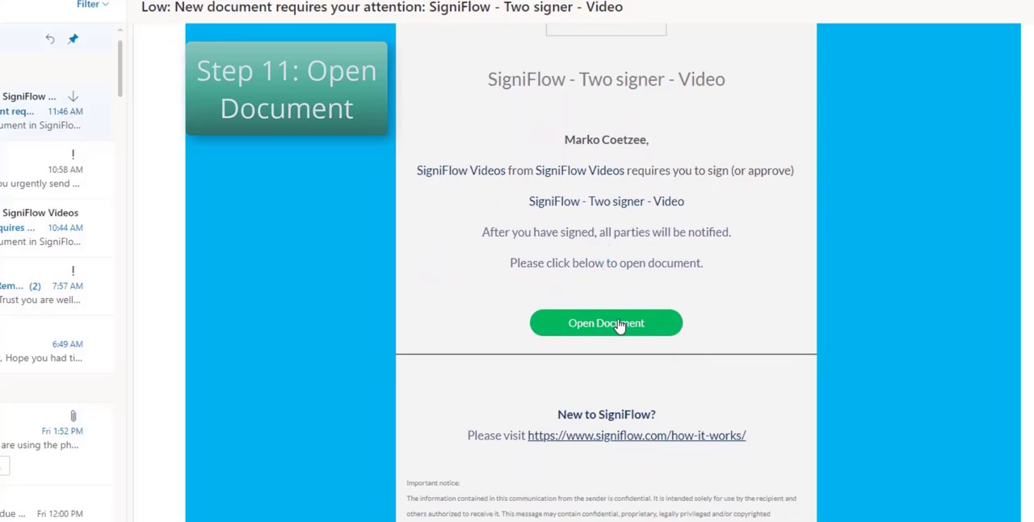
pyautogui.click(618, 325)
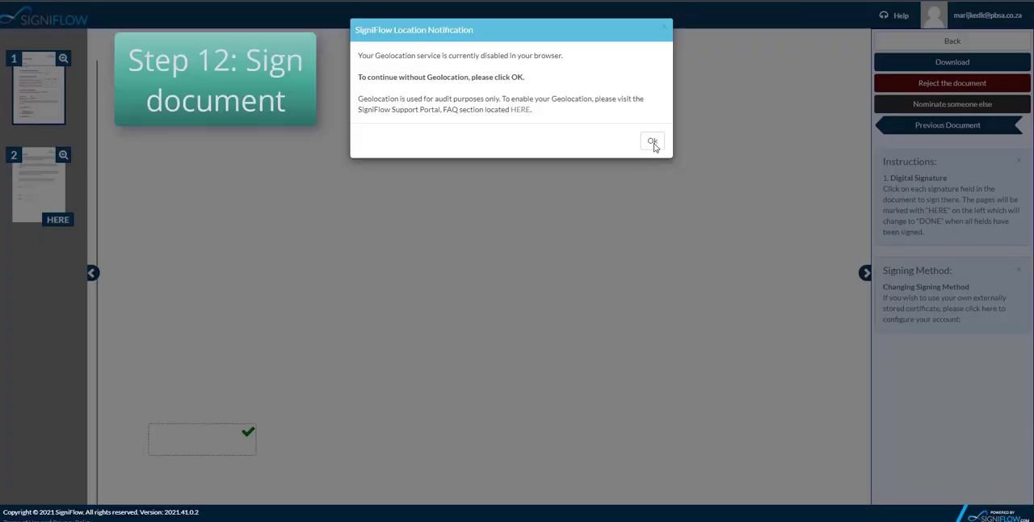
pyautogui.click(653, 141)
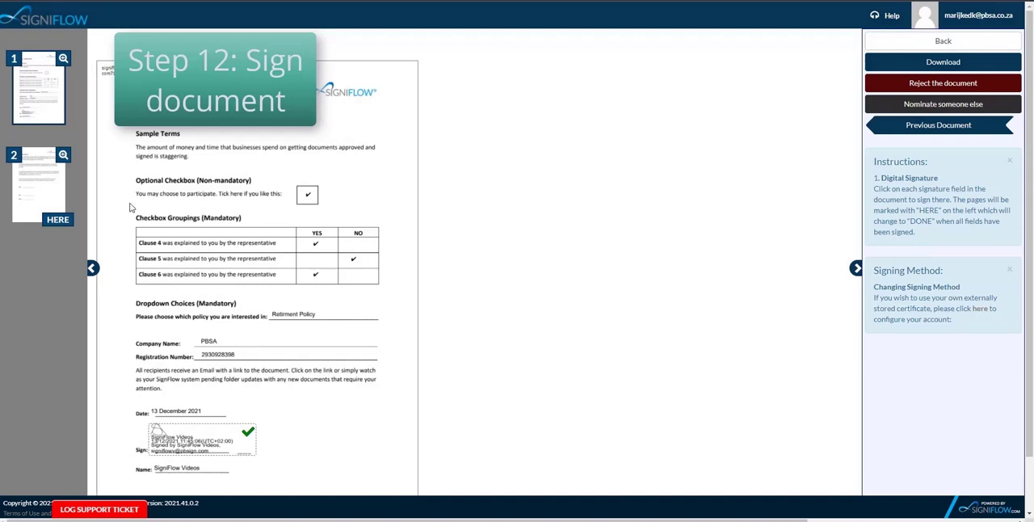
# - Sign the Customer Sign-off on page 2 as the second signer and acknowledge the completion notice
pyautogui.click(25, 207)
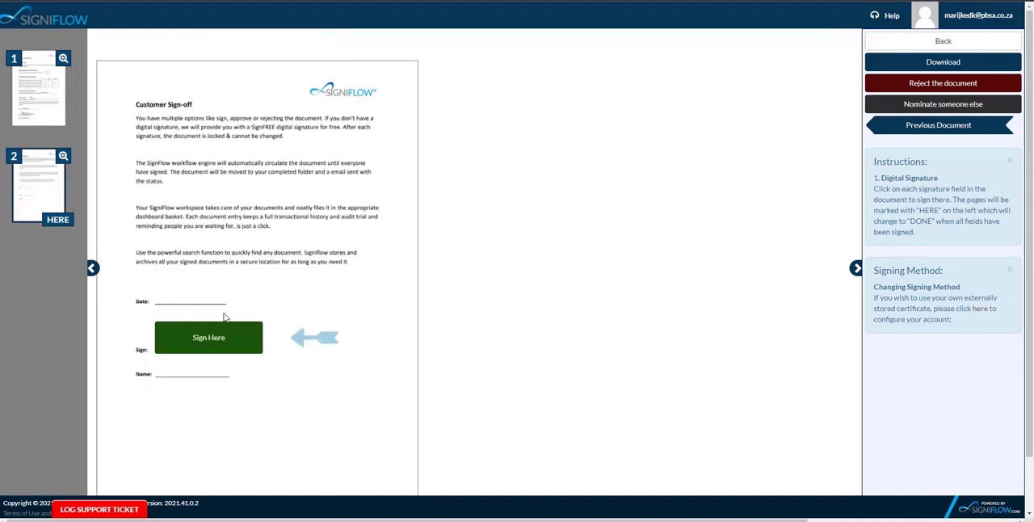
pyautogui.click(217, 340)
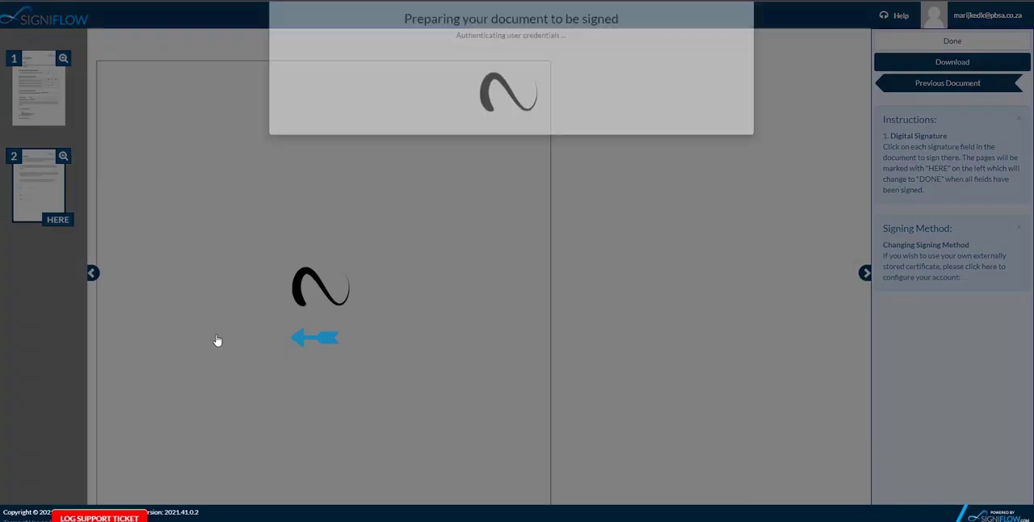
pyautogui.click(518, 334)
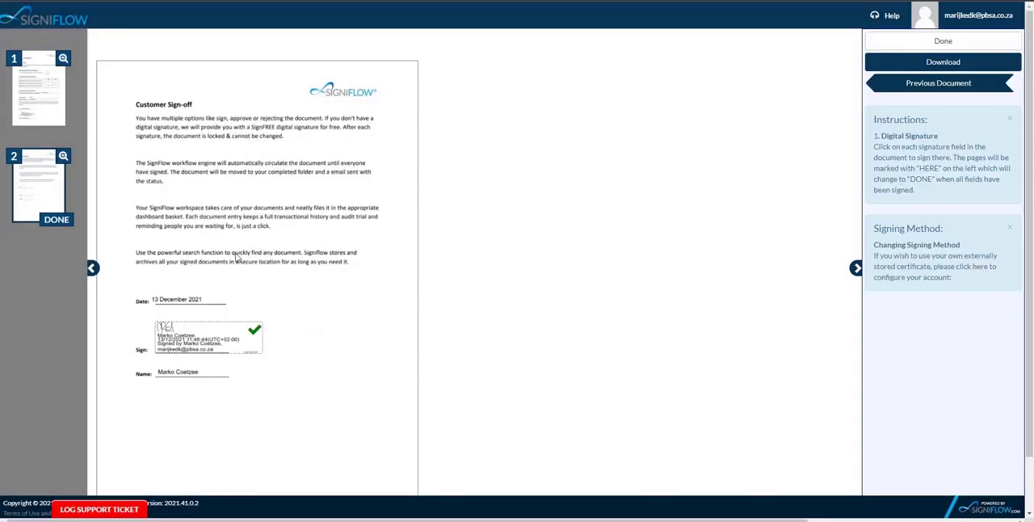